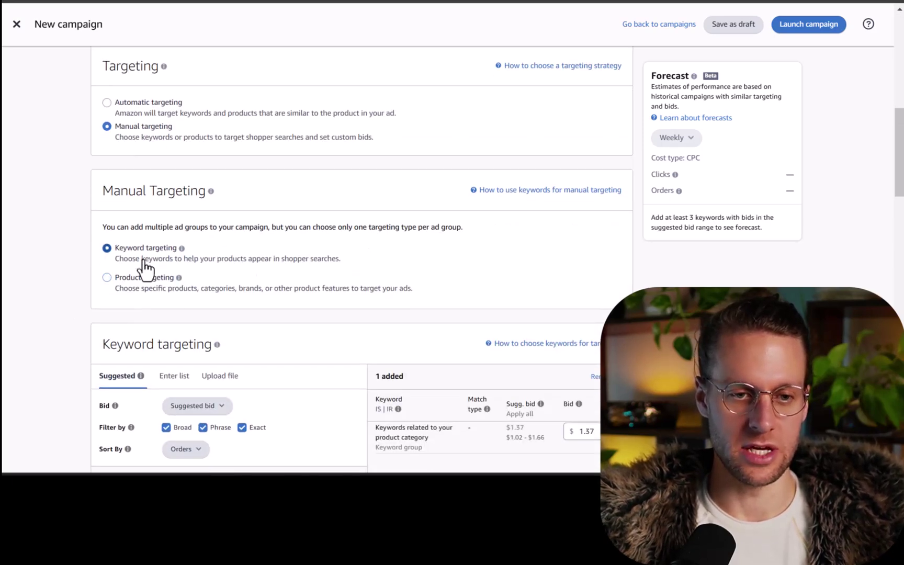
Step: Add 'sea moss' as broad, phrase and exact match keywords, then scroll to Bid adjustments
scroll(257, 297, down, 3)
click(174, 166)
click(250, 263)
text(sea moss)
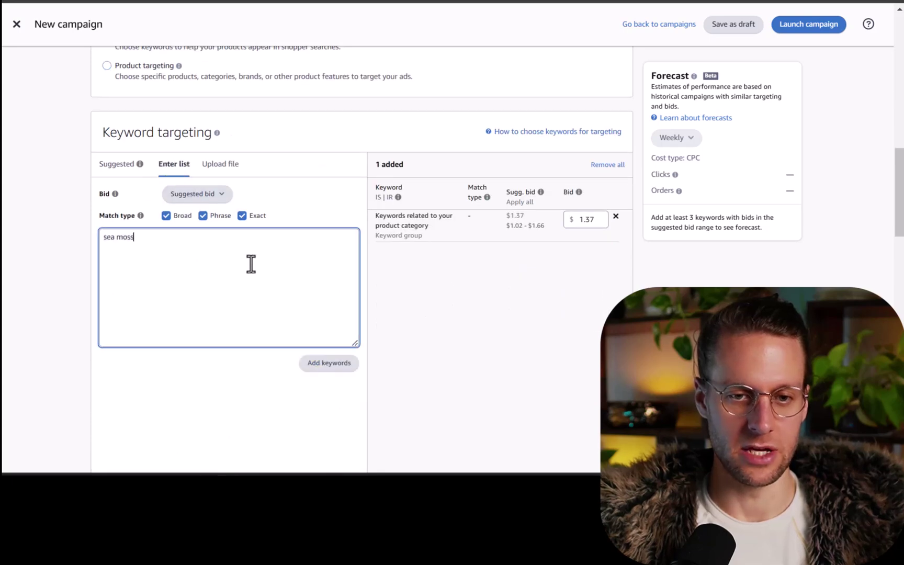
click(329, 363)
scroll(147, 366, down, 2)
scroll(147, 367, down, 6)
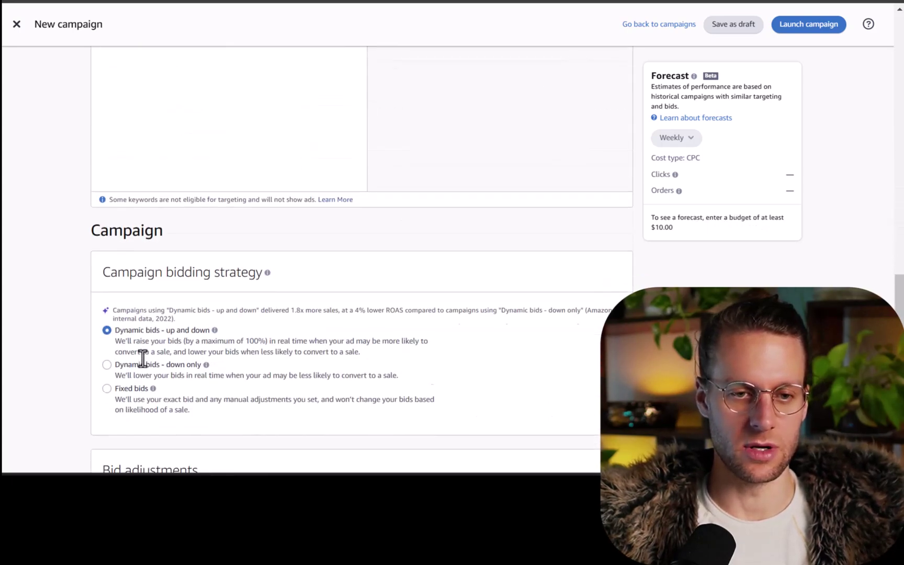
scroll(142, 365, down, 6)
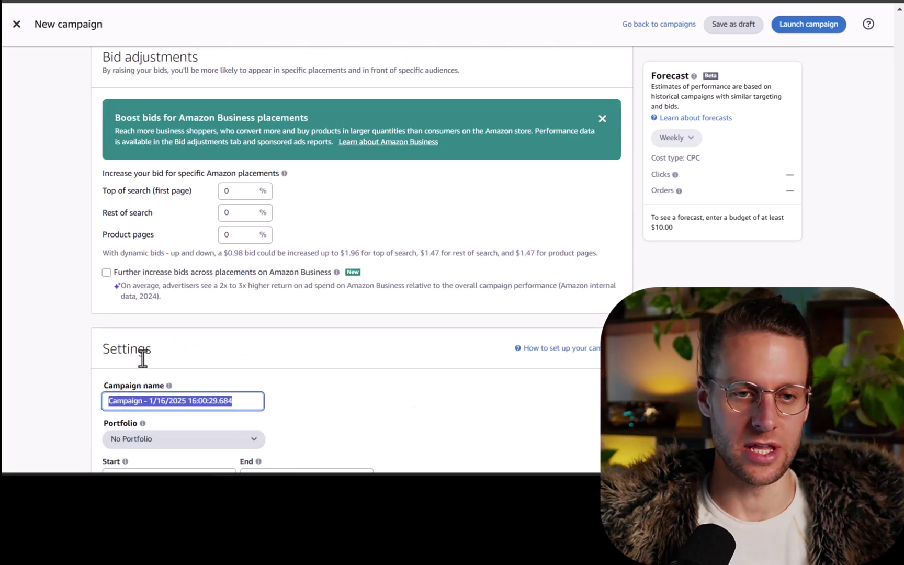
scroll(146, 366, up, 3)
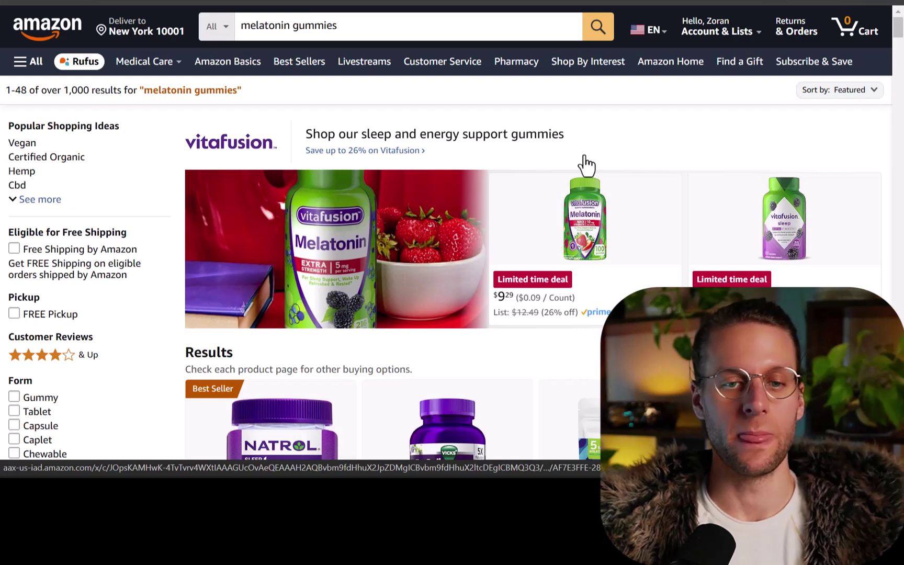
Step: Scroll through the melatonin gummies search results to see where ads appear
scroll(586, 165, down, 5)
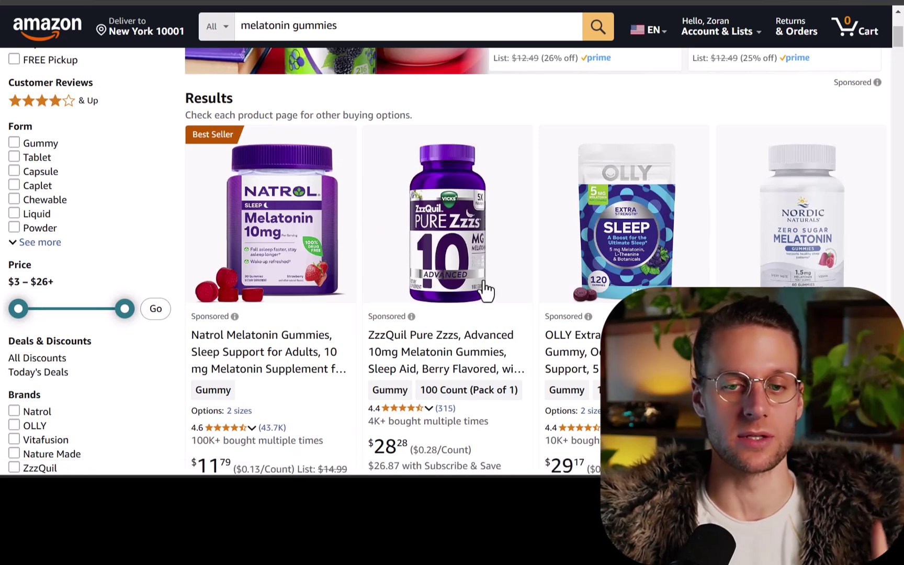
scroll(610, 303, down, 10)
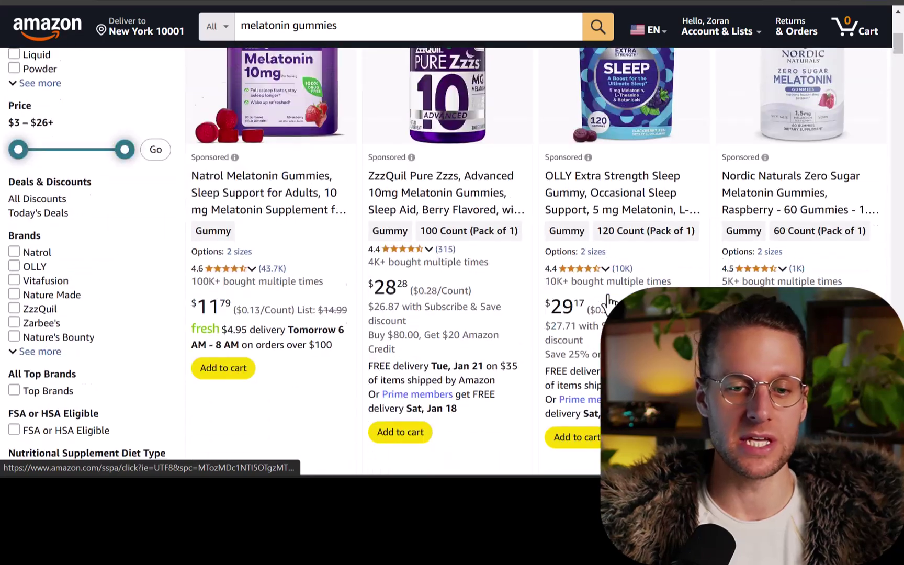
scroll(610, 303, down, 15)
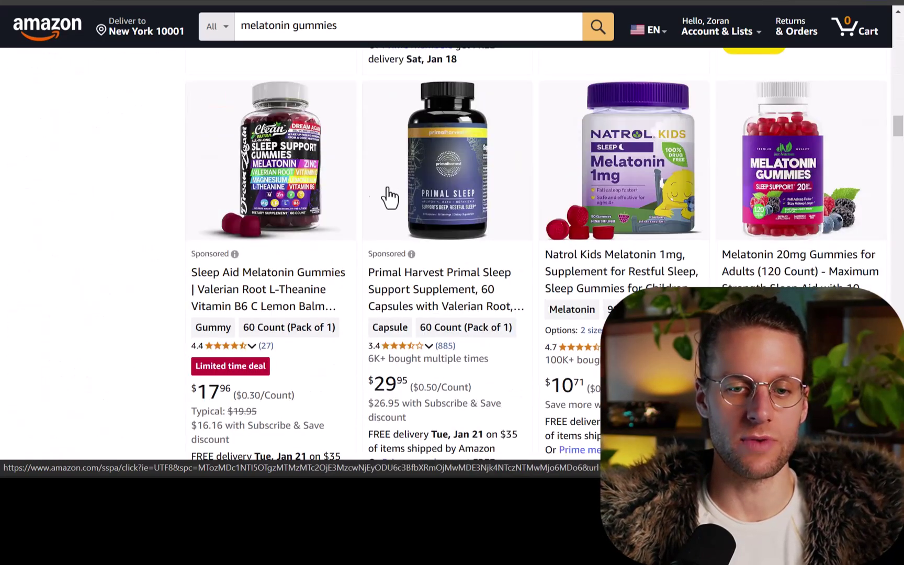
scroll(527, 373, down, 1)
scroll(527, 373, down, 15)
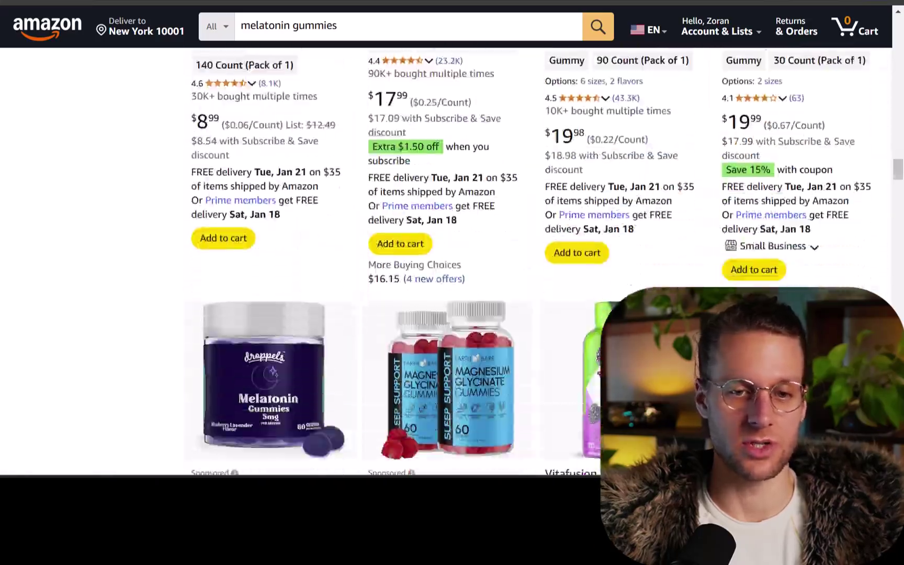
scroll(450, 262, up, 15)
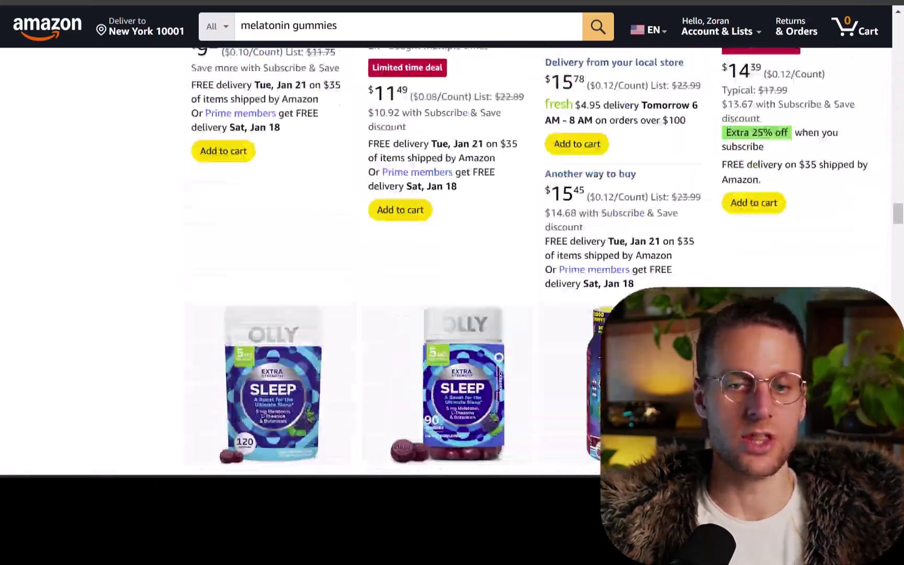
scroll(450, 261, up, 10)
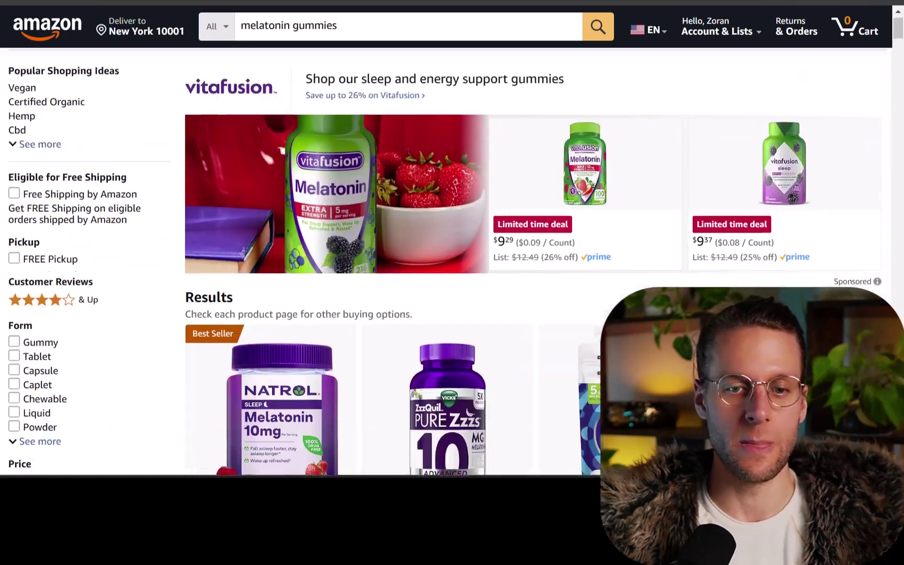
scroll(450, 262, down, 8)
scroll(313, 233, up, 3)
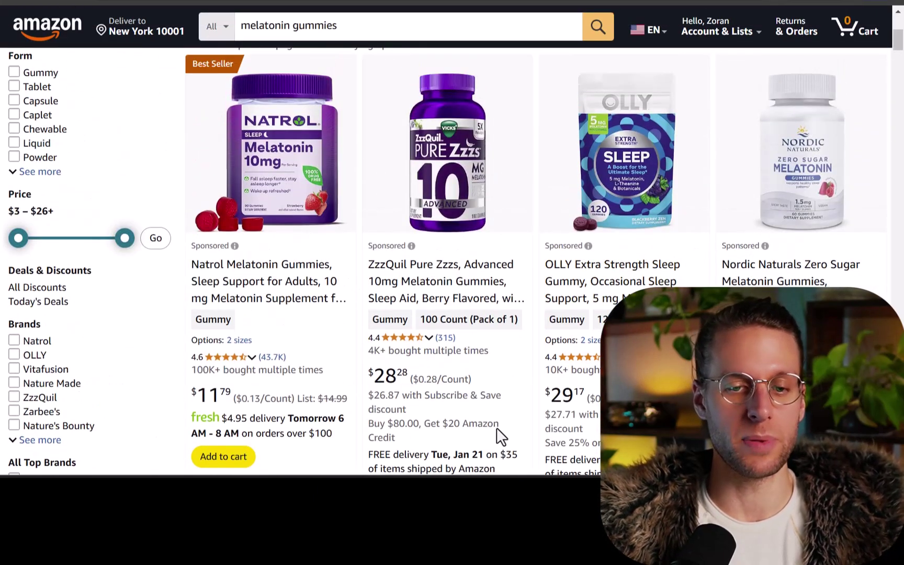
scroll(558, 378, down, 8)
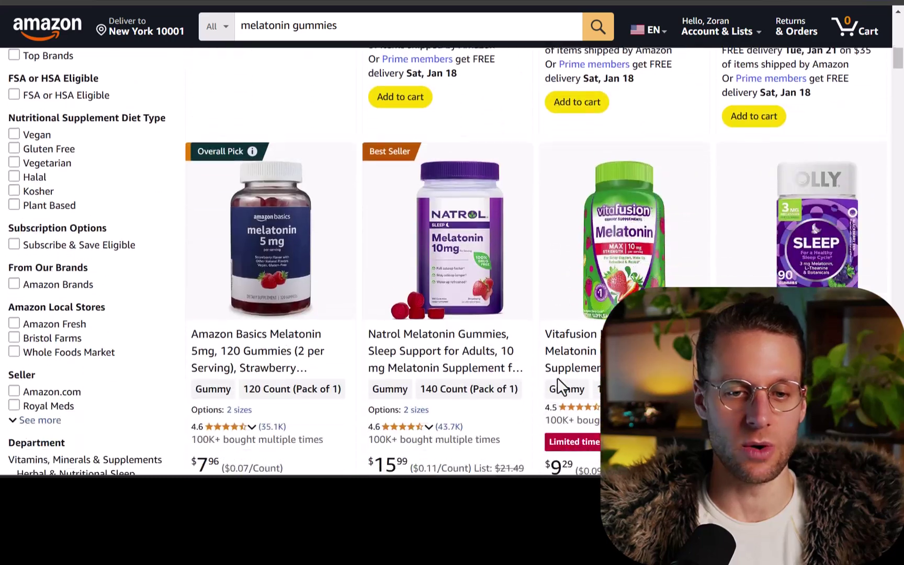
Step: Open the Natrol Melatonin Gummies product page and scroll down through it
click(457, 366)
scroll(539, 264, down, 10)
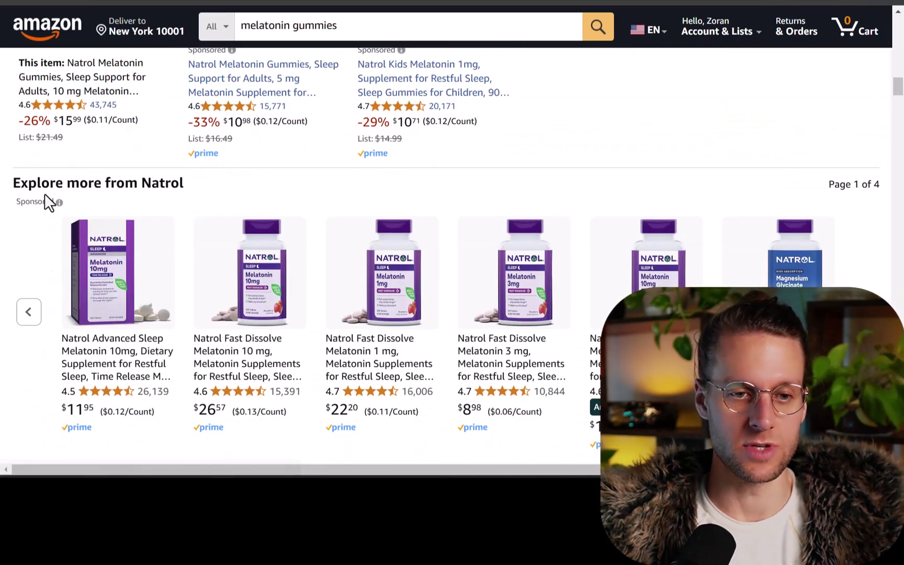
scroll(576, 306, down, 15)
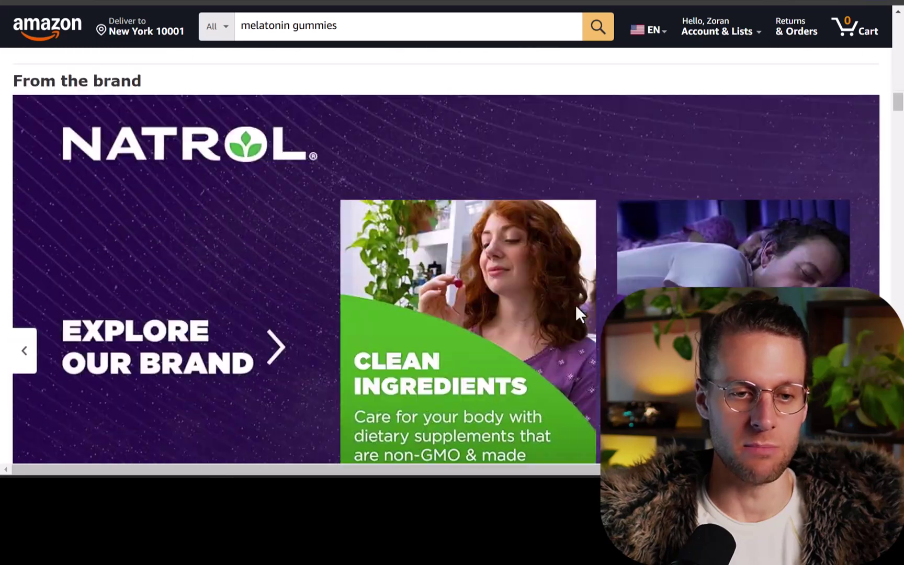
scroll(576, 309, down, 15)
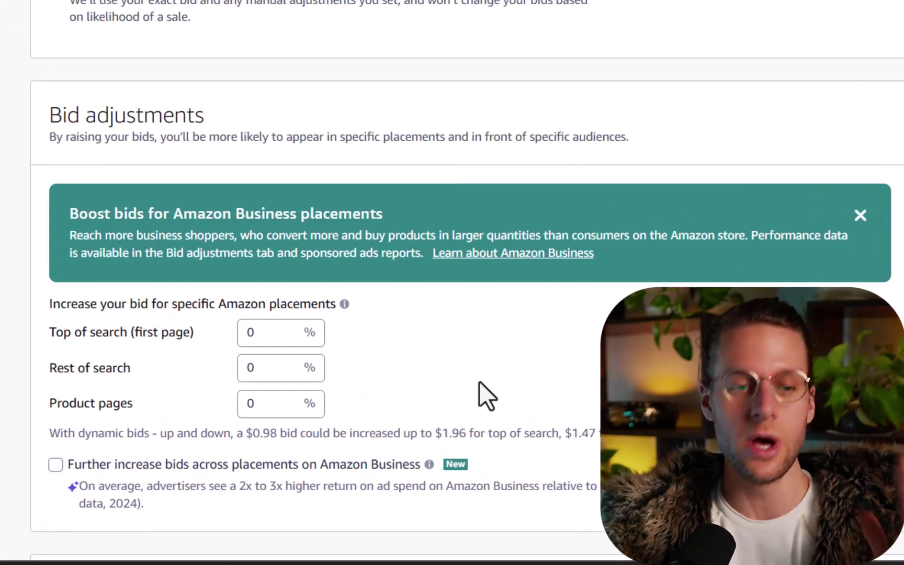
Step: Turn on the Amazon Business placement bid increase and set it to 0%
click(56, 464)
scroll(503, 473, down, 2)
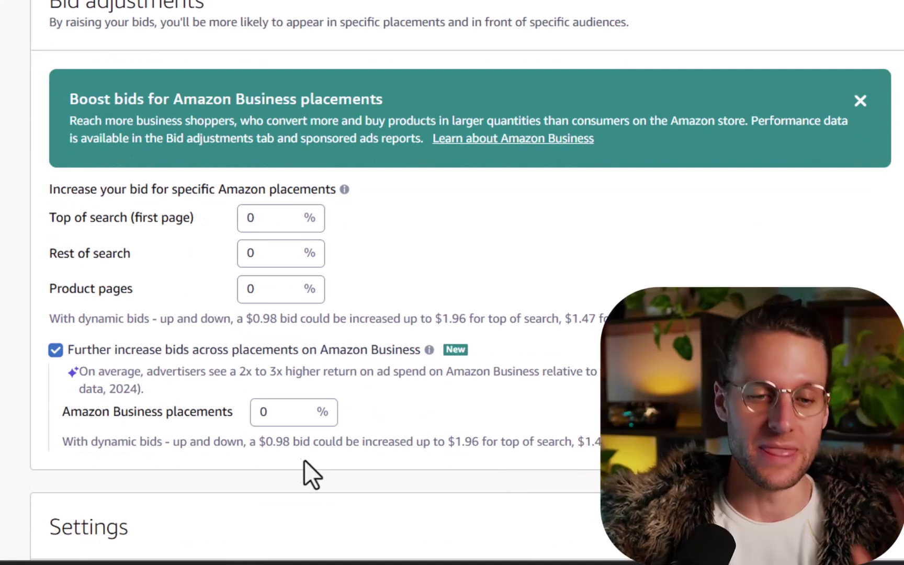
click(262, 416)
text(0)
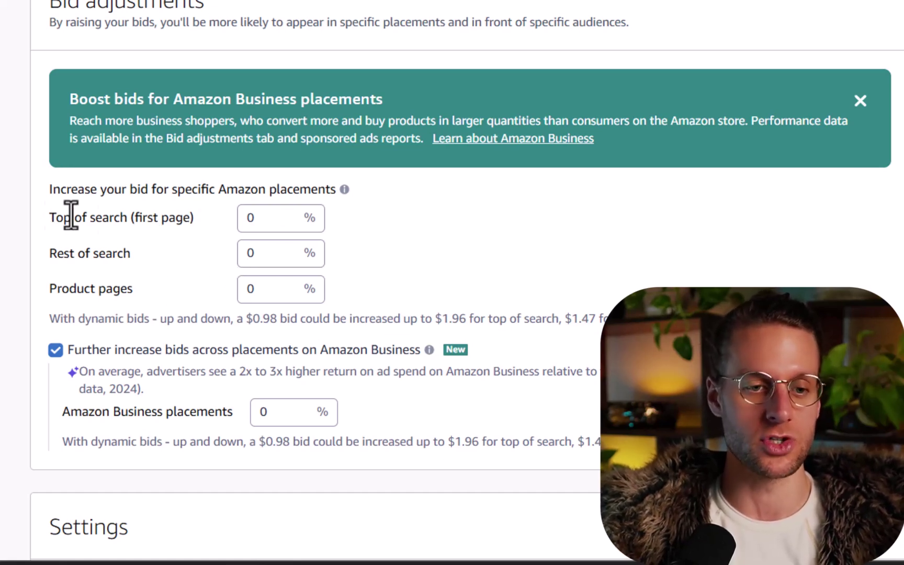
scroll(445, 234, down, 4)
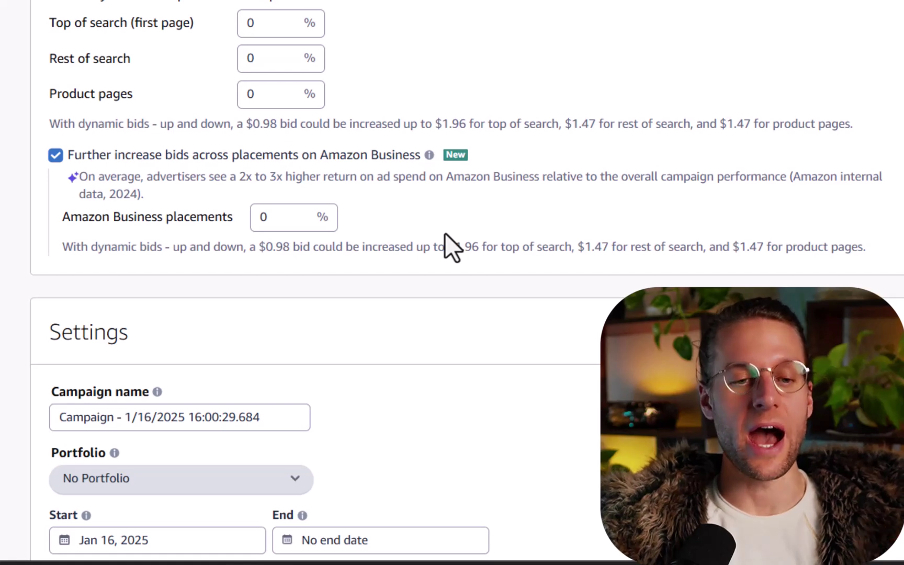
scroll(445, 233, up, 2)
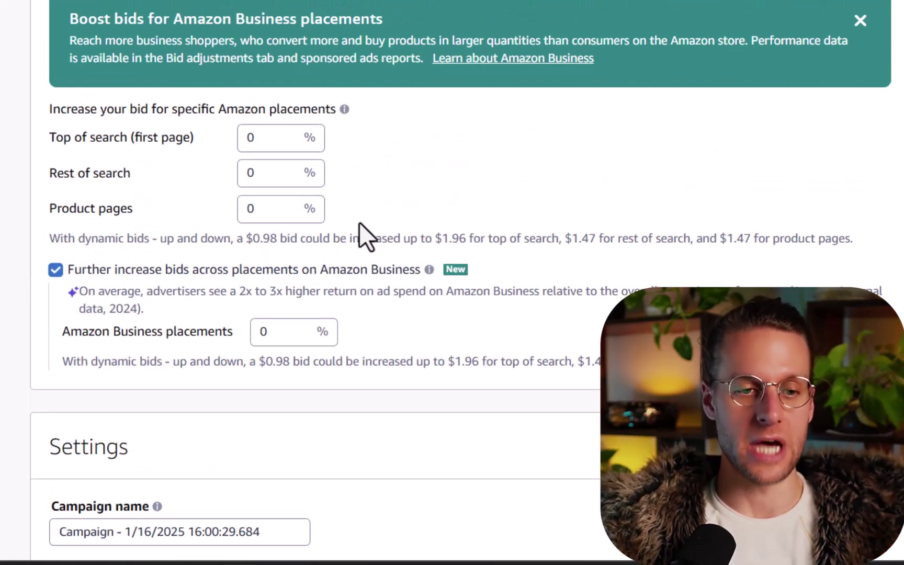
Step: Try a 20% Top of search increase, then reset it to 0% and check Rest of search and Product pages
click(266, 138)
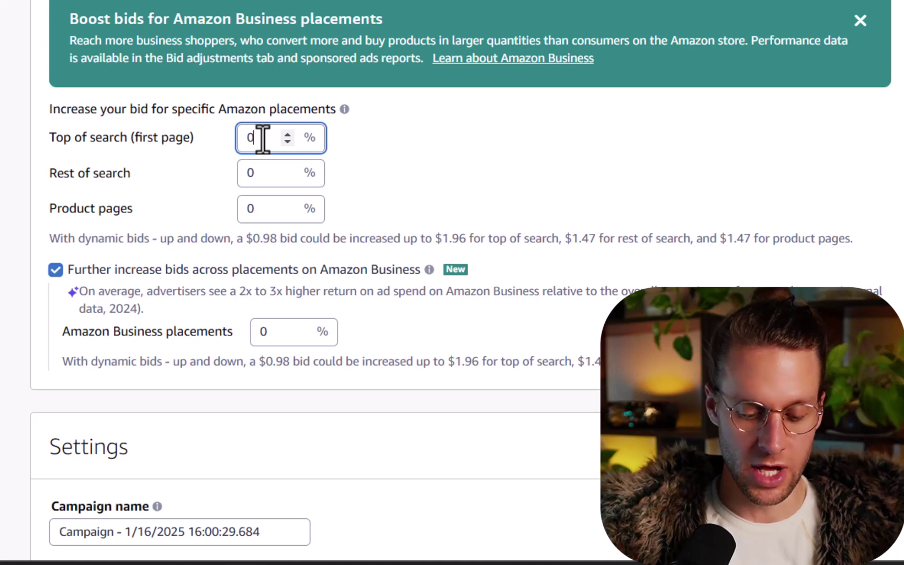
key(BackSpace)
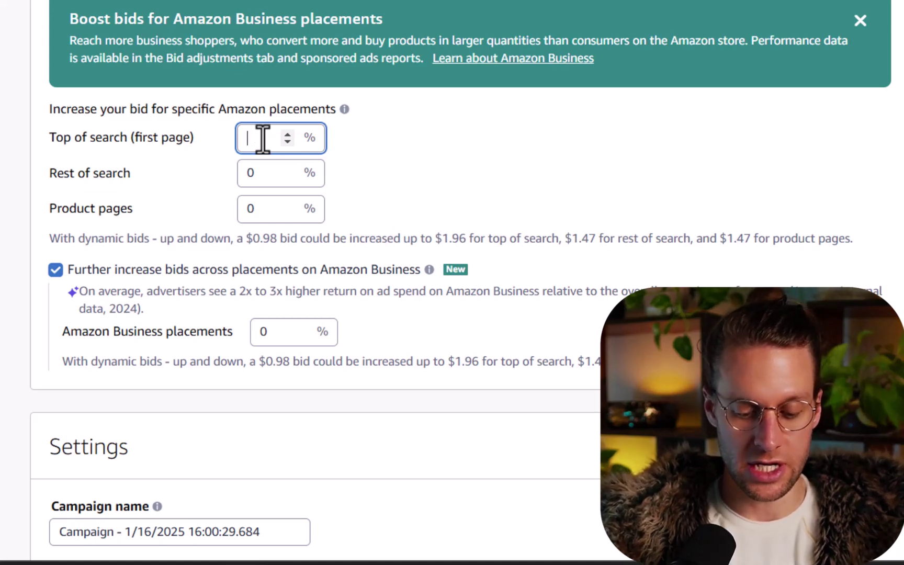
text(20)
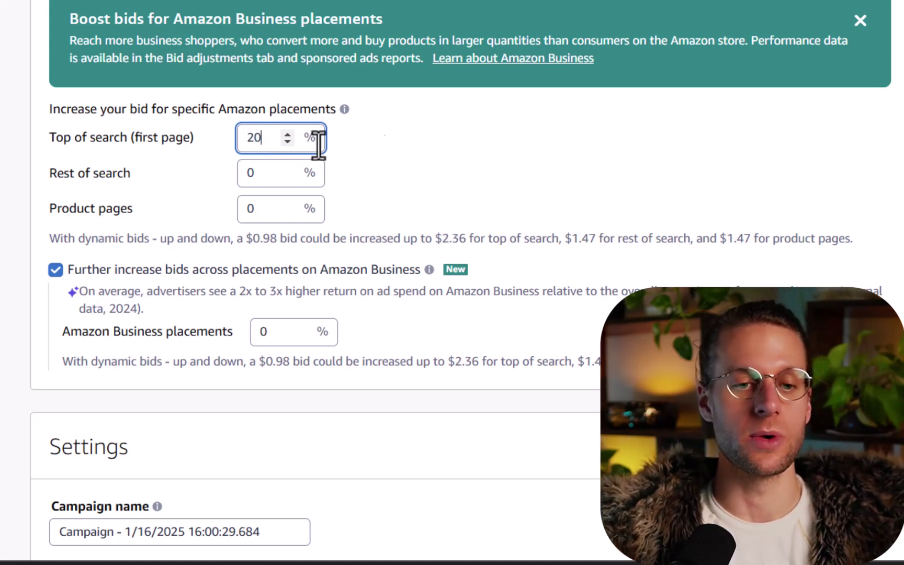
click(452, 156)
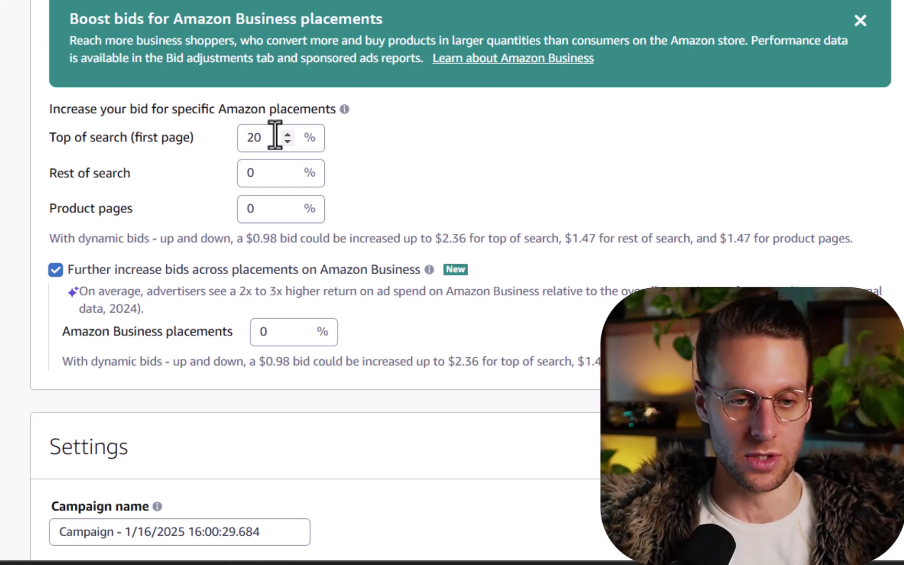
click(268, 137)
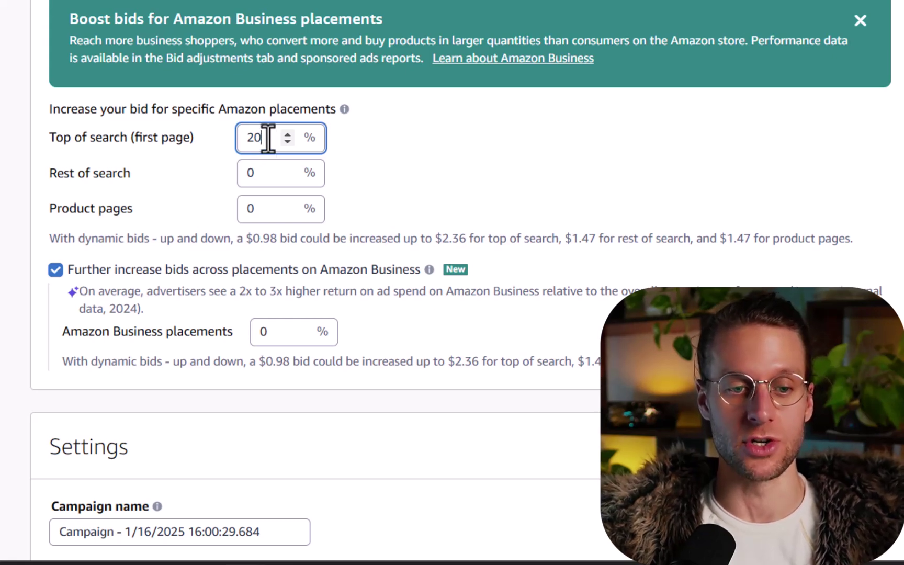
key(BackSpace)
key(BackSpace)
click(268, 173)
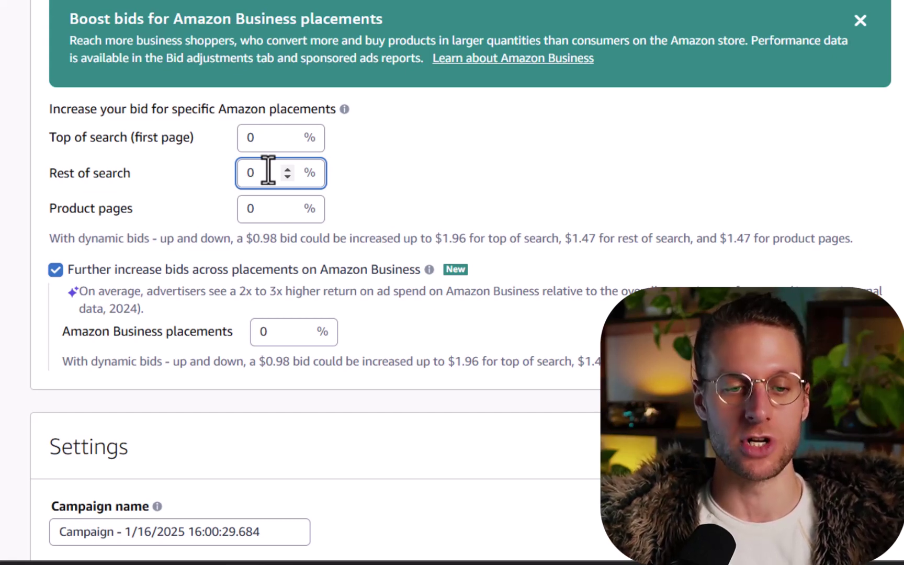
click(276, 217)
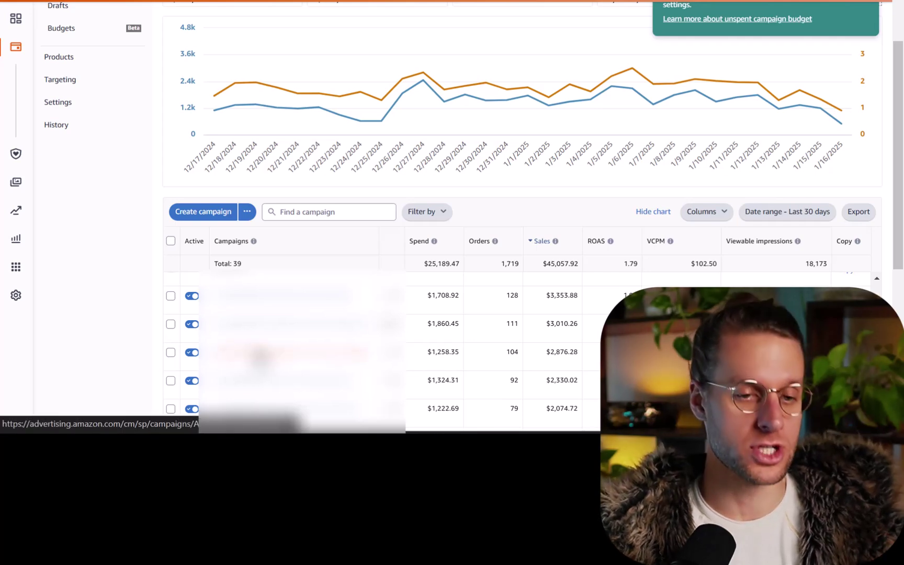
Step: Open the third campaign to view its Exact ad group at a $1.55 default bid
click(260, 357)
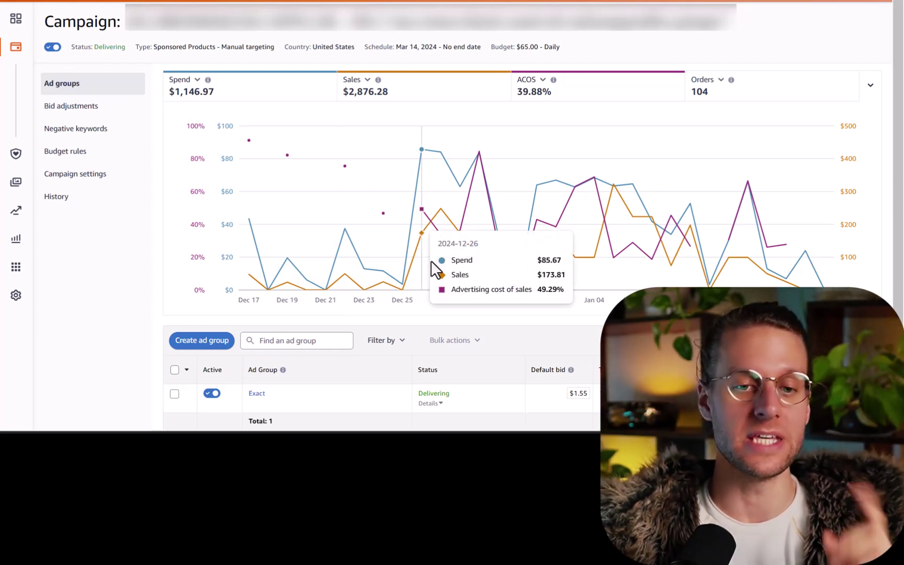
mouse_move(464, 274)
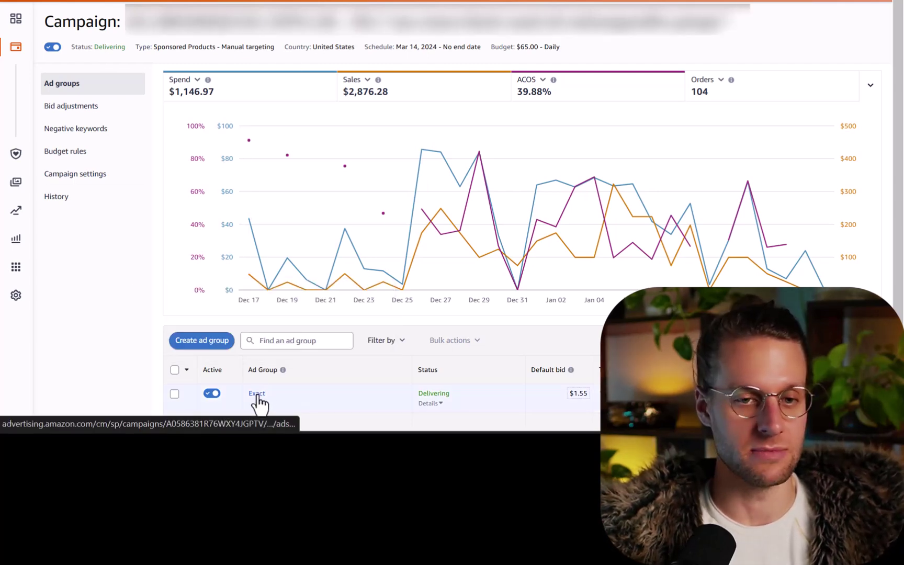
mouse_move(442, 230)
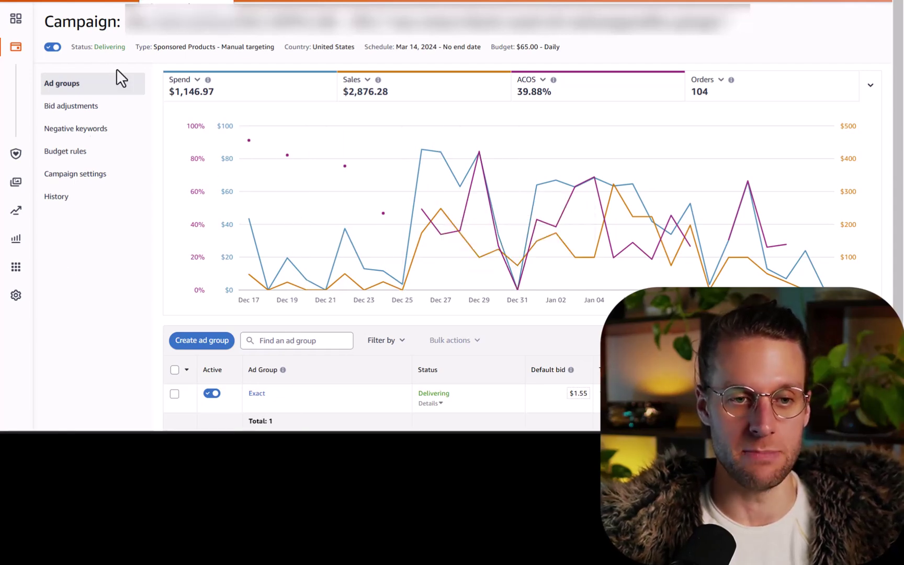
Step: Open Bid adjustments and scroll the placements table to the Sales, ACOS and ROAS columns
click(74, 112)
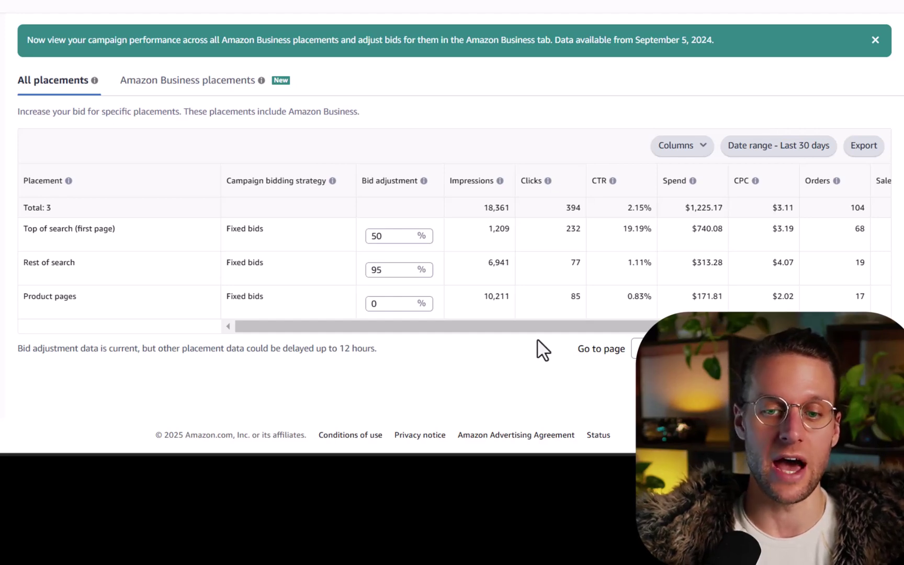
drag(535, 331, 687, 323)
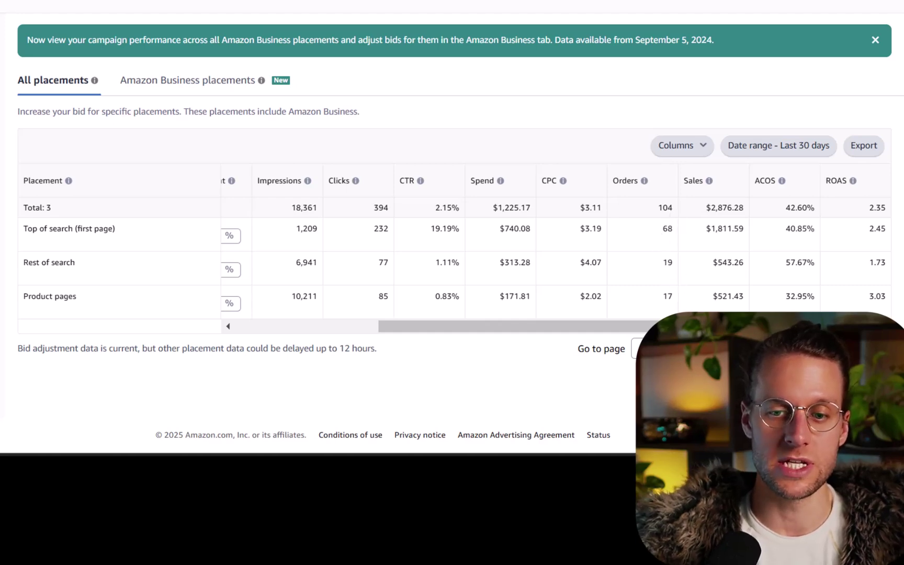
Step: Scroll the placements table and highlight the Top and Rest of search CTR figures
scroll(638, 338, left, 5)
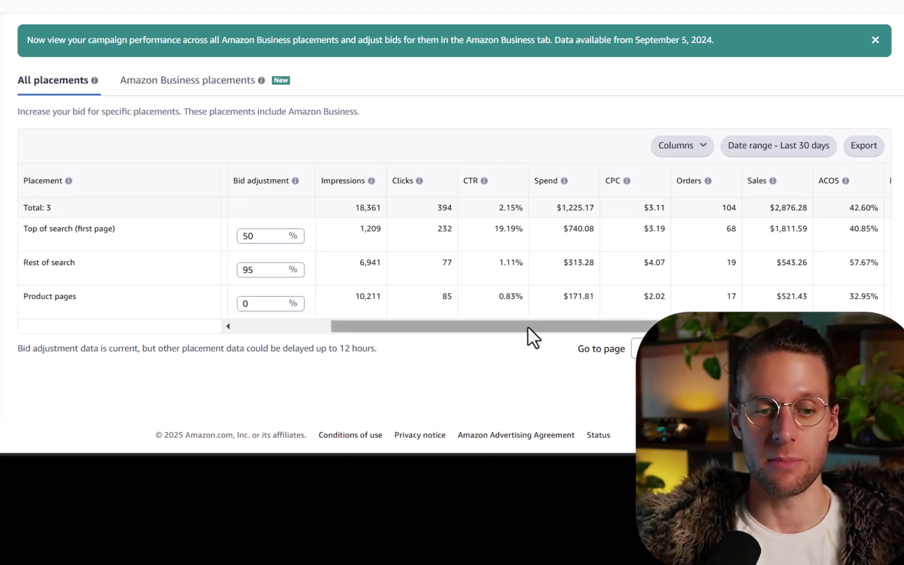
drag(532, 329, 630, 323)
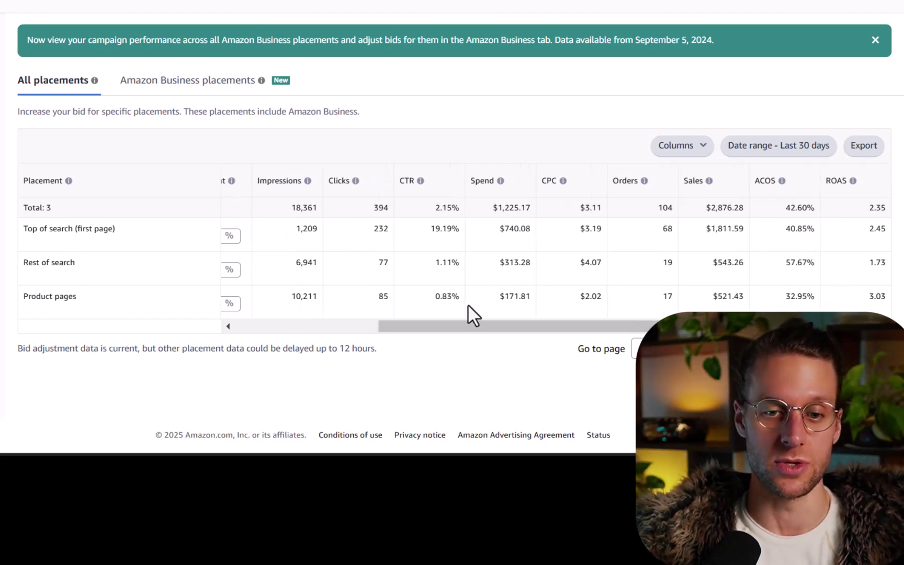
drag(469, 335, 426, 341)
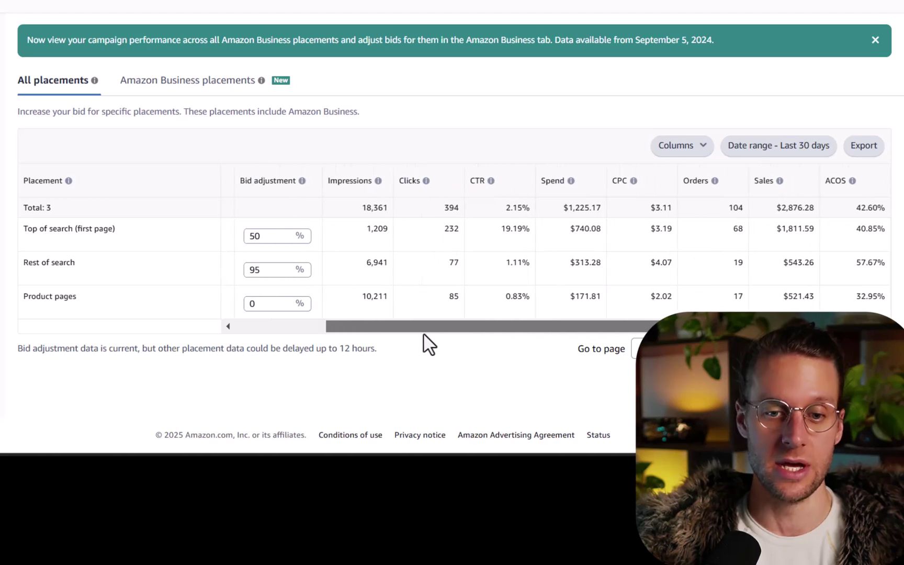
drag(503, 229, 526, 259)
click(500, 241)
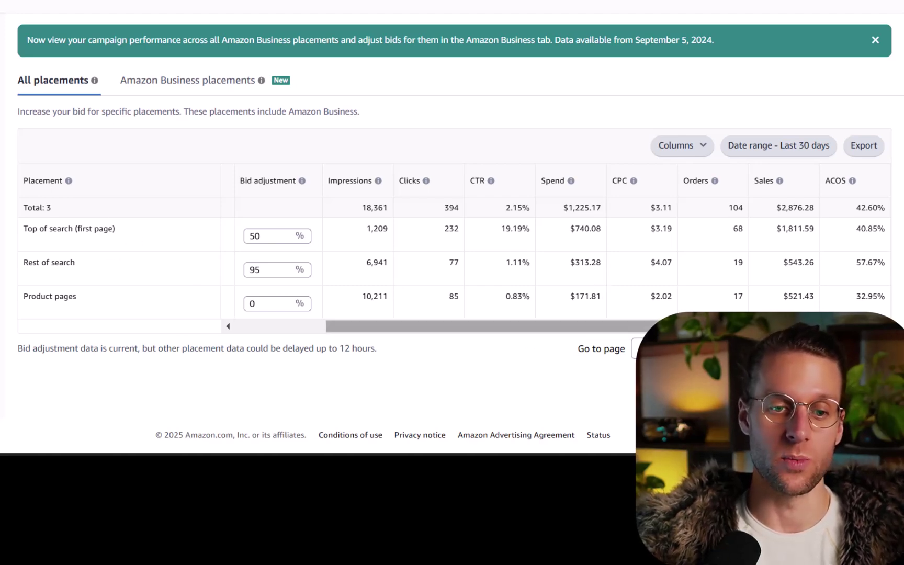
Step: Select the Top of search 50% adjustment field for editing
scroll(556, 253, right, 1)
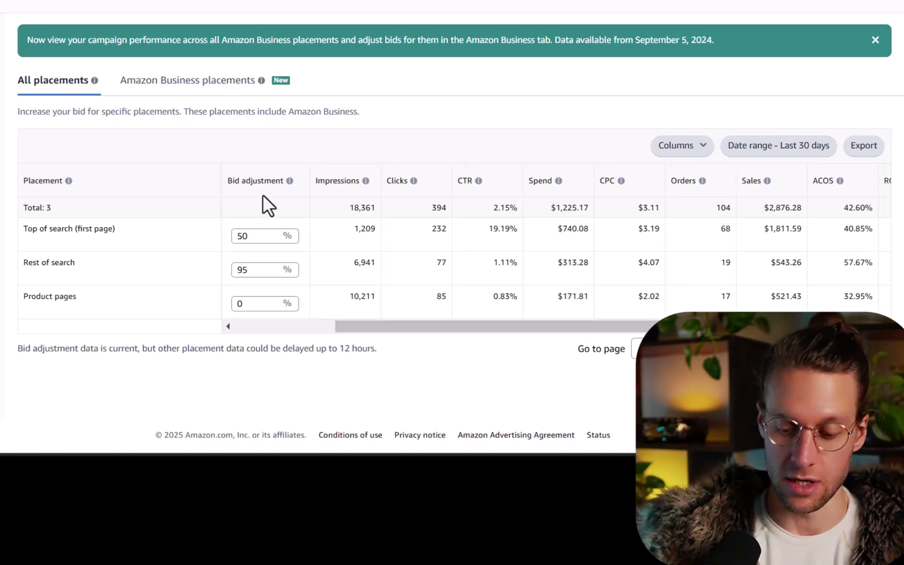
click(257, 236)
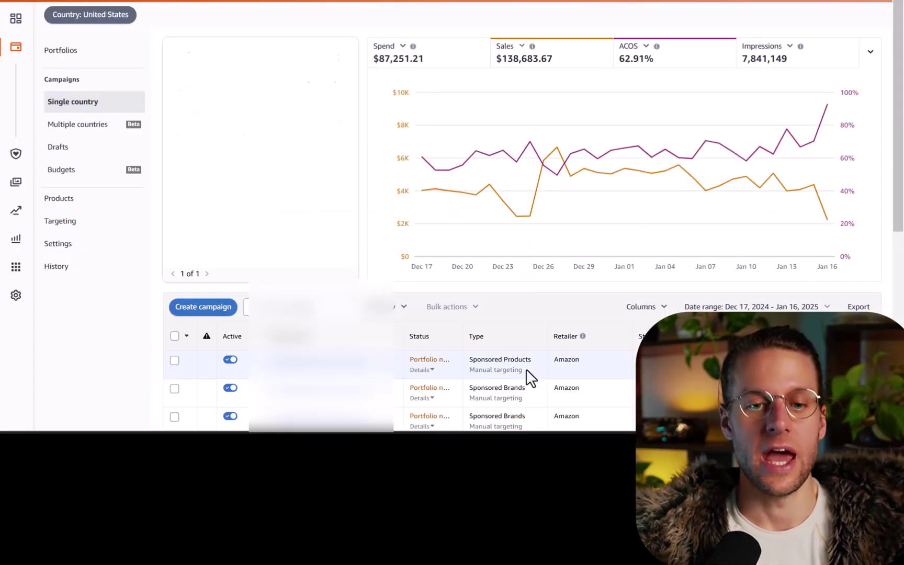
scroll(529, 377, down, 1)
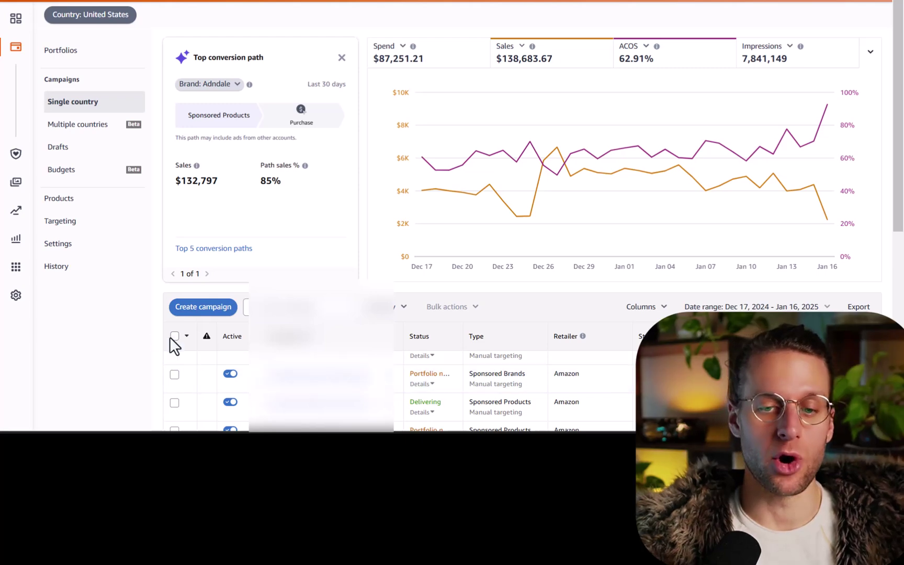
scroll(145, 337, down, 2)
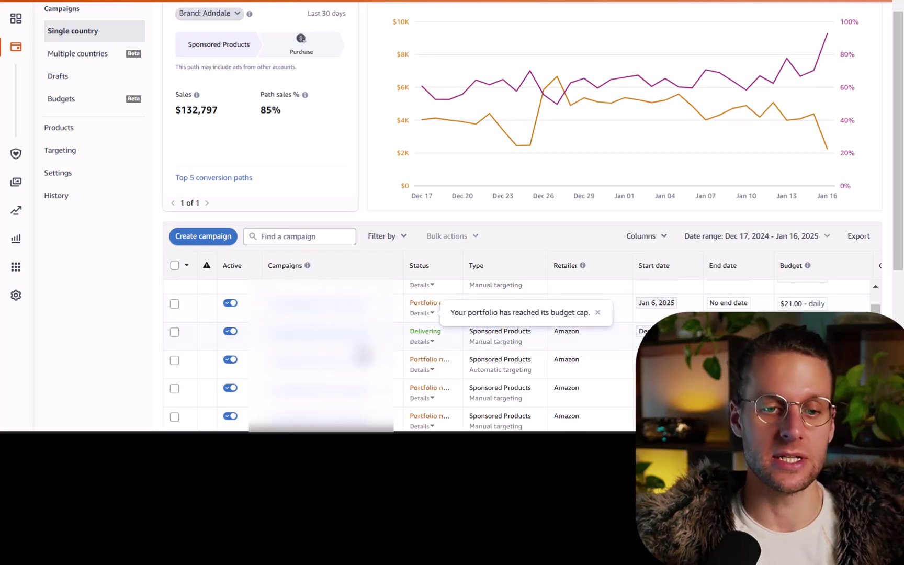
scroll(394, 345, down, 3)
scroll(335, 355, down, 3)
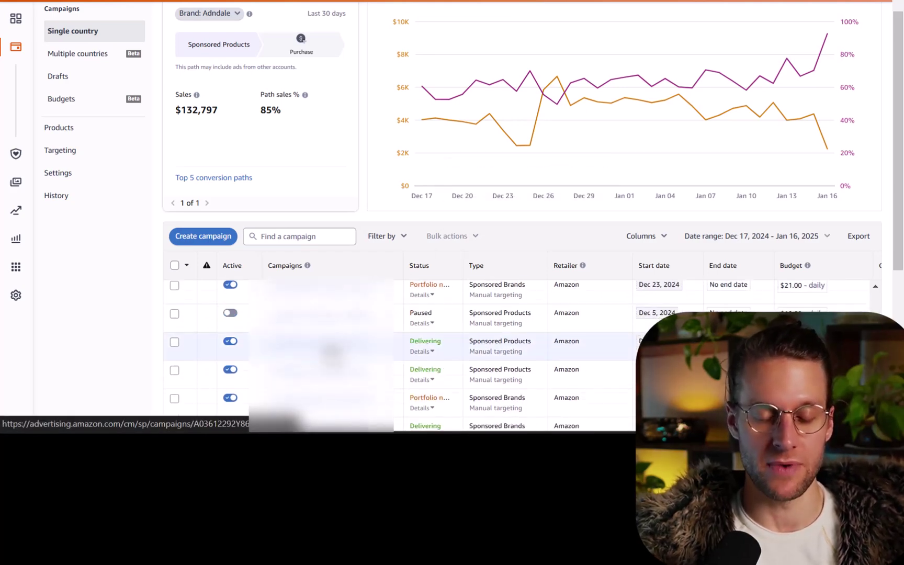